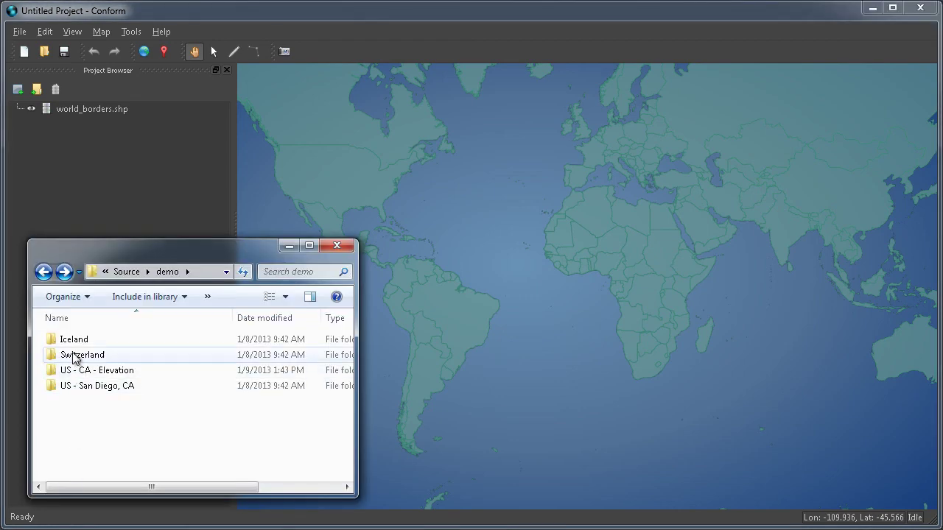
# Add the Iceland folder to the project and show a 3D preview at the curved residential street in the city
pyautogui.moveTo(77, 324); pyautogui.dragTo(105, 160)
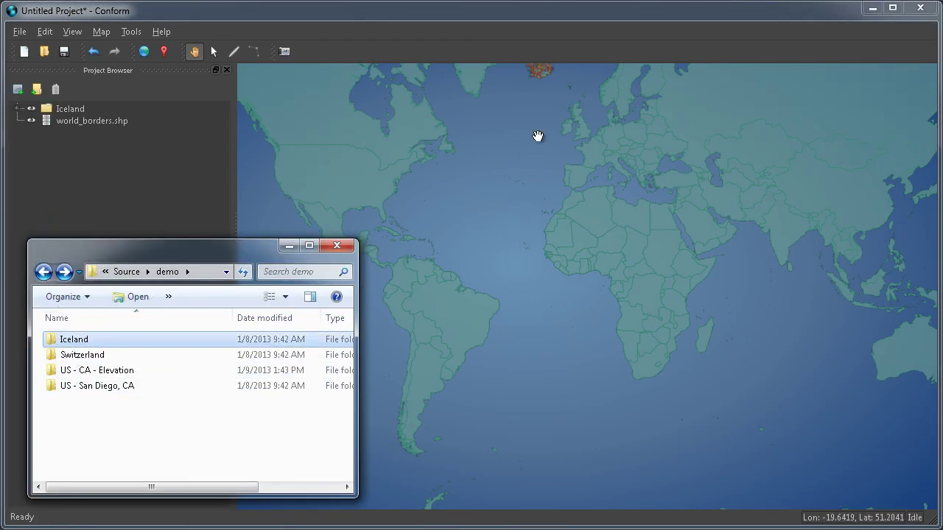
pyautogui.moveTo(538, 136); pyautogui.dragTo(530, 344)
pyautogui.scroll(4, 531, 277)
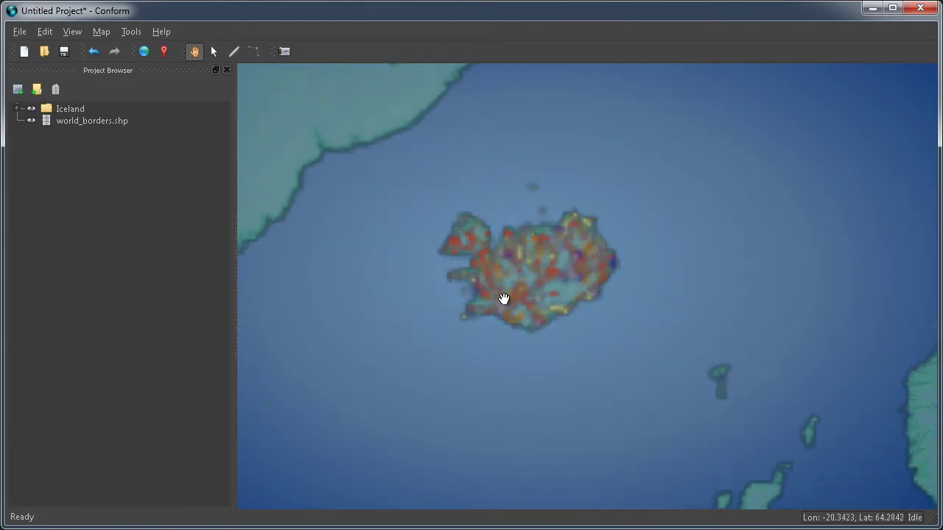
pyautogui.scroll(3, 480, 301)
pyautogui.scroll(2, 472, 325)
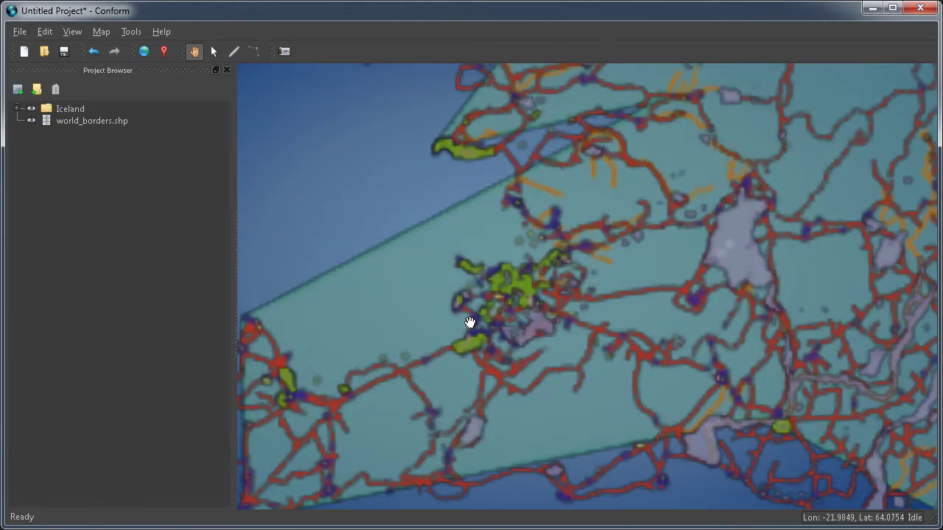
pyautogui.scroll(4, 514, 294)
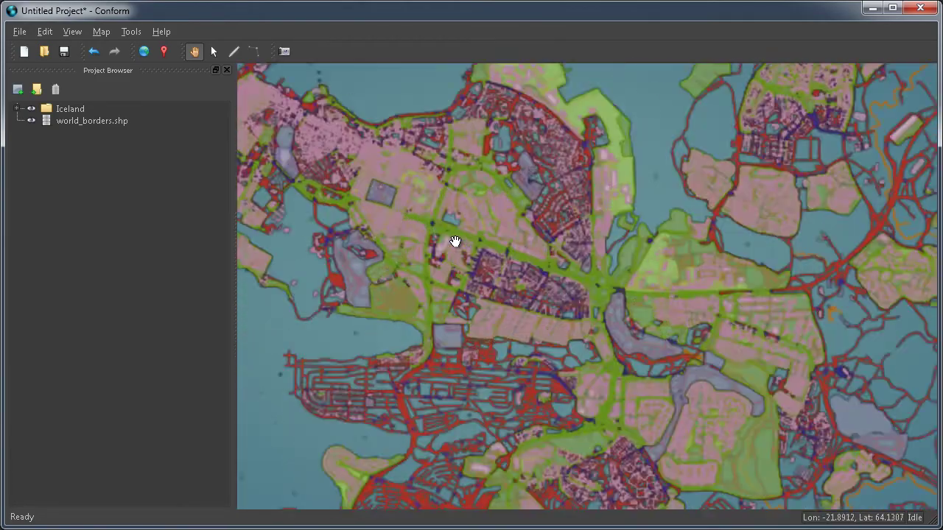
pyautogui.scroll(3, 456, 295)
pyautogui.scroll(2, 474, 273)
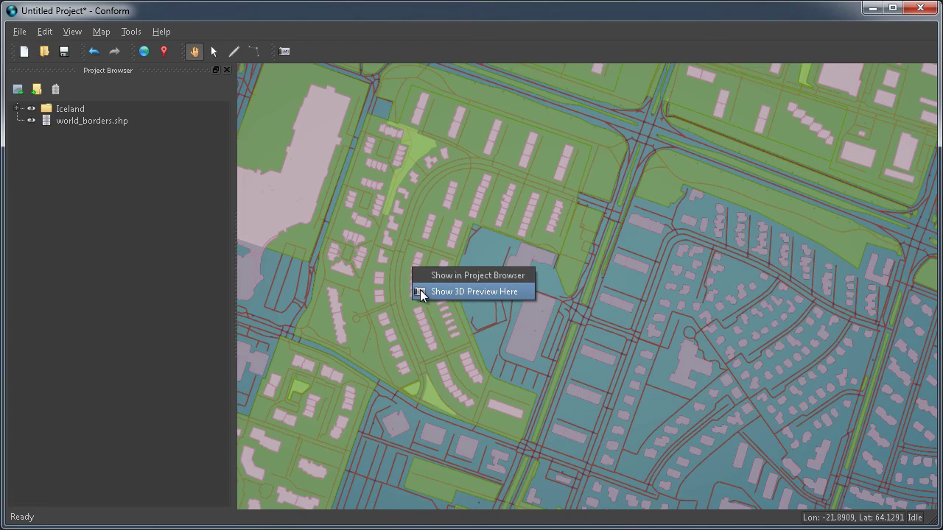
pyautogui.click(420, 289)
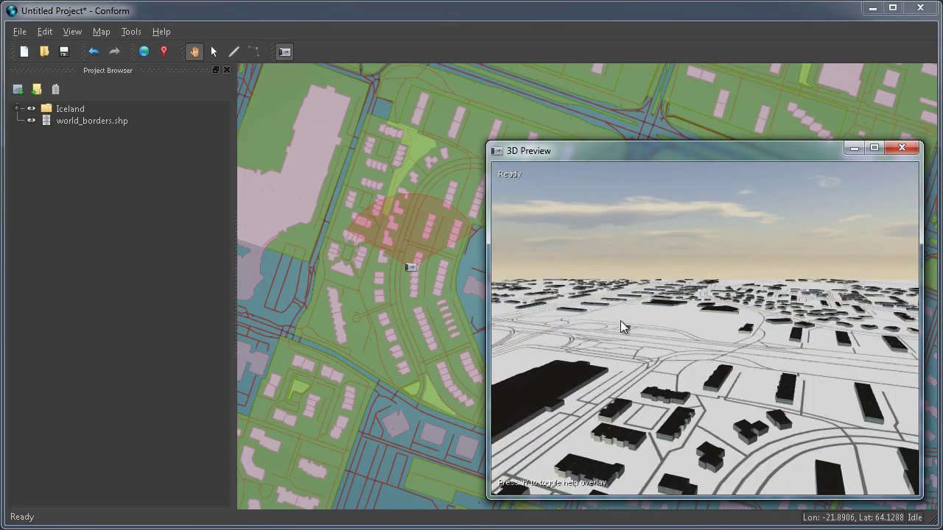
pyautogui.moveTo(709, 341)
pyautogui.mouseDown()
pyautogui.moveTo(508, 349)
pyautogui.moveTo(713, 343)
pyautogui.moveTo(699, 342)
pyautogui.mouseUp()
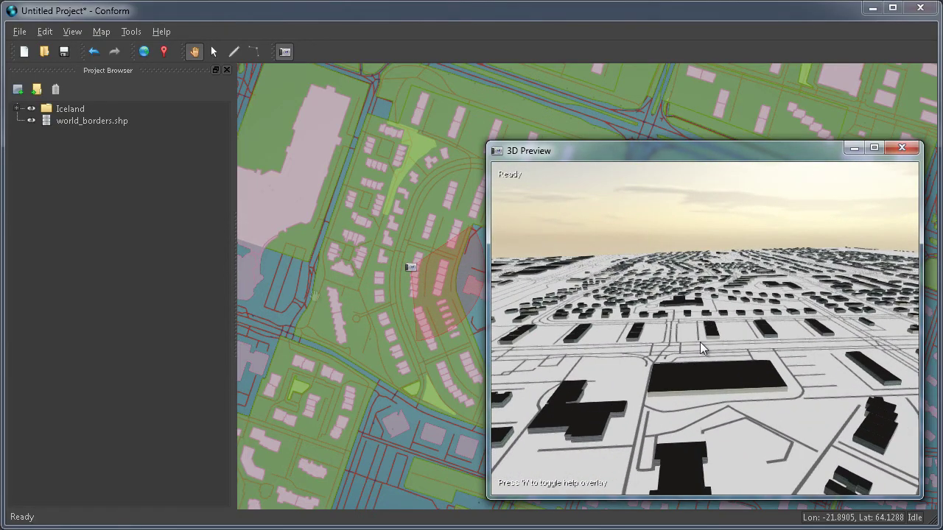
# Hide the world_borders.shp layer and add Bing Imagery as the base map
pyautogui.click(30, 120)
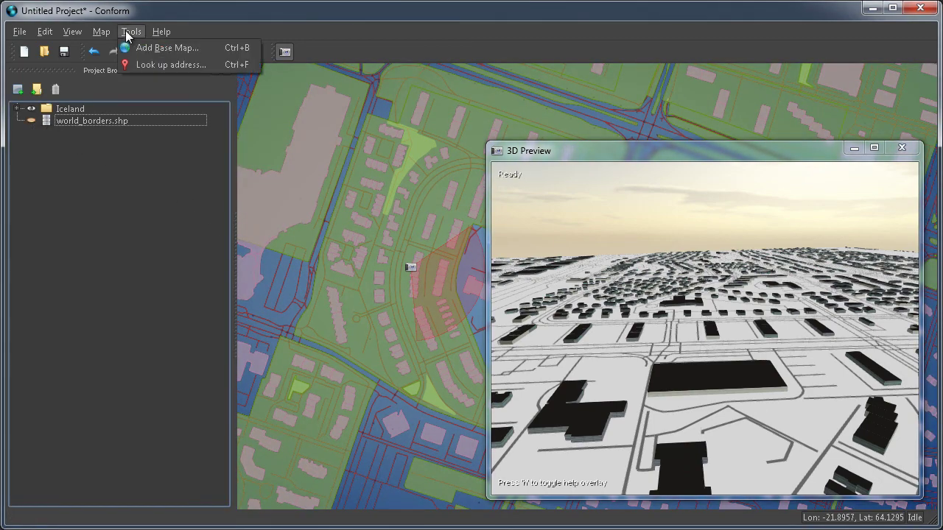
pyautogui.click(141, 49)
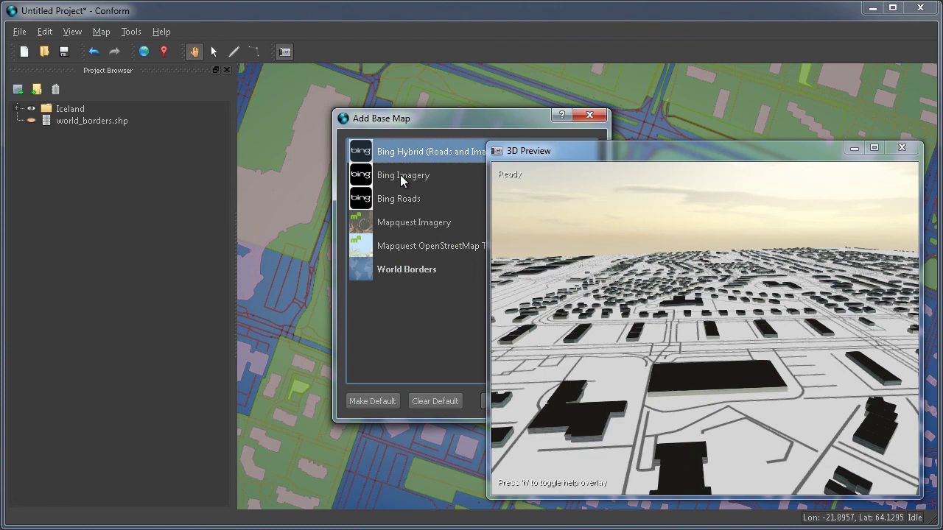
pyautogui.doubleClick(400, 174)
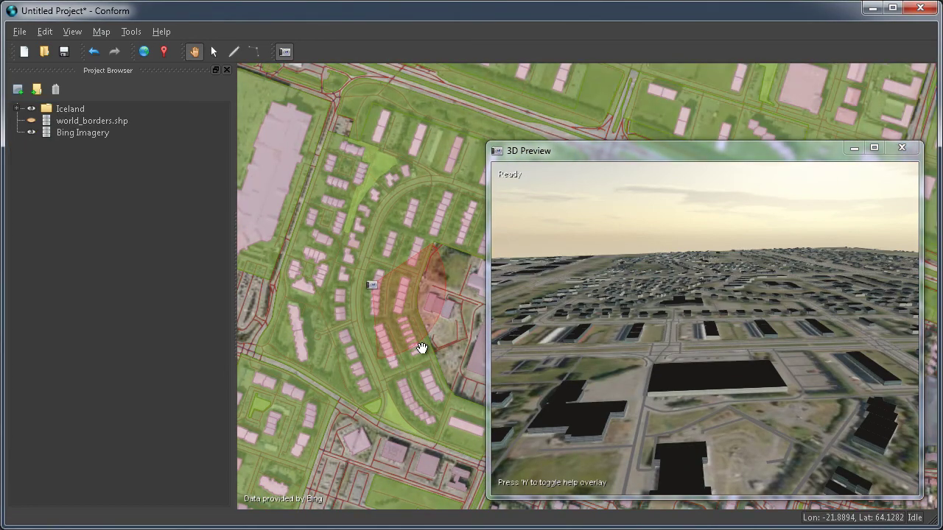
# Fly the 3D preview camera forward over the residential blocks to inspect the buildings on the imagery
pyautogui.moveTo(707, 375); pyautogui.dragTo(567, 447)
pyautogui.press('w')
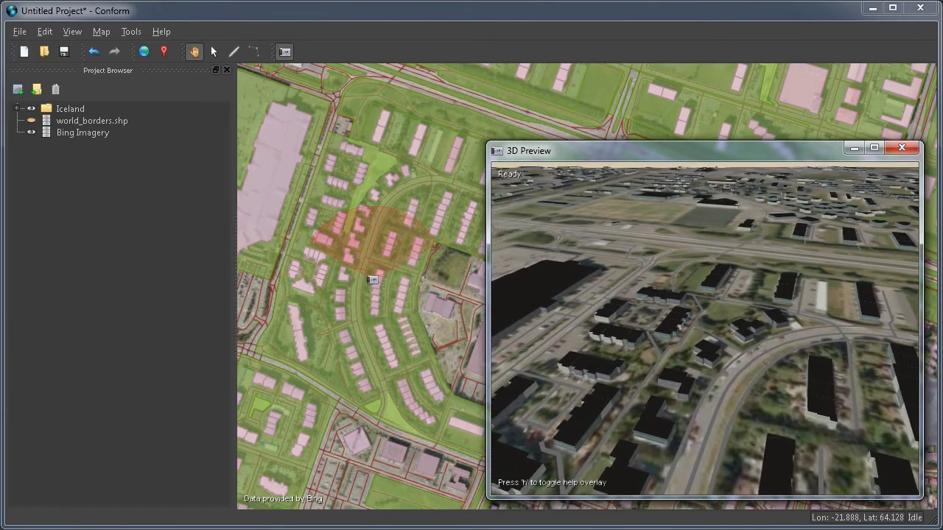
pyautogui.press('Up')
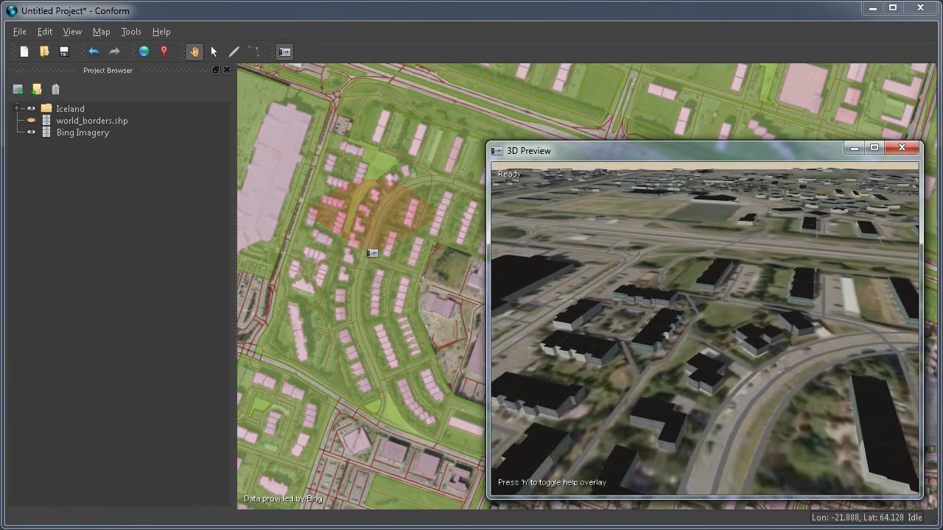
pyautogui.press('w')
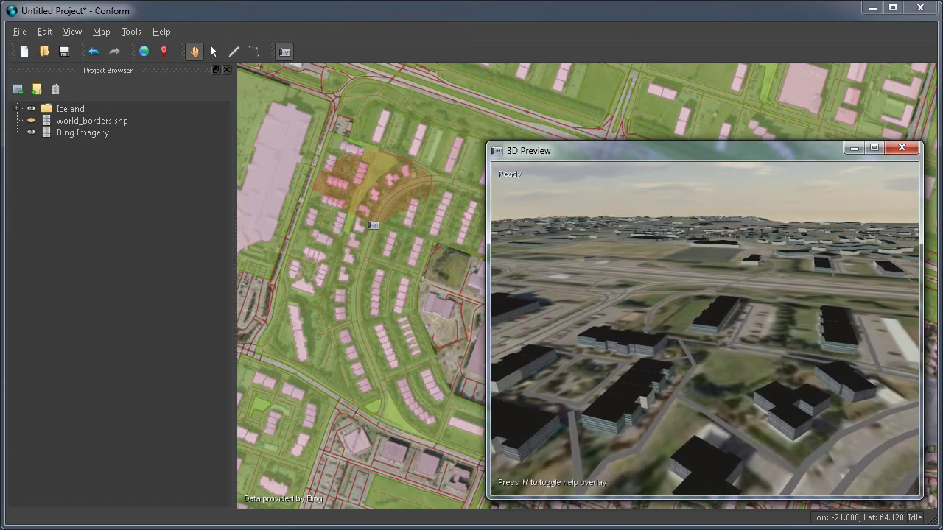
pyautogui.press('Up')
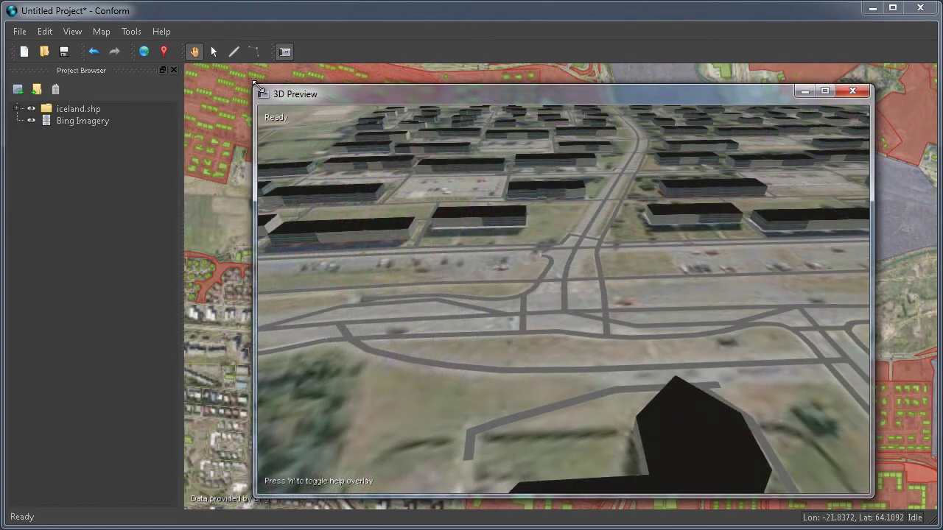
# Shrink the 3D preview window and set the 3D preview color of the roads.shp layer to cyan
pyautogui.moveTo(256, 86); pyautogui.dragTo(631, 318)
pyautogui.doubleClick(80, 110)
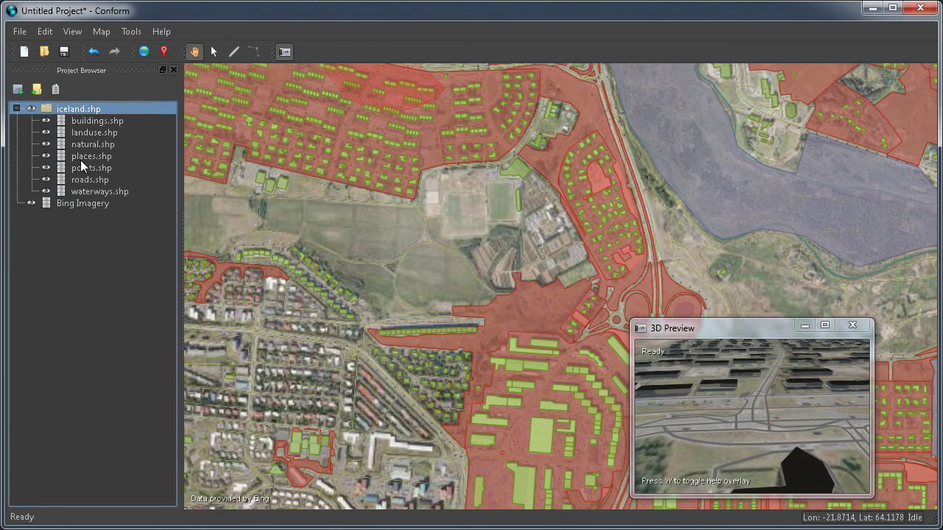
pyautogui.rightClick(82, 179)
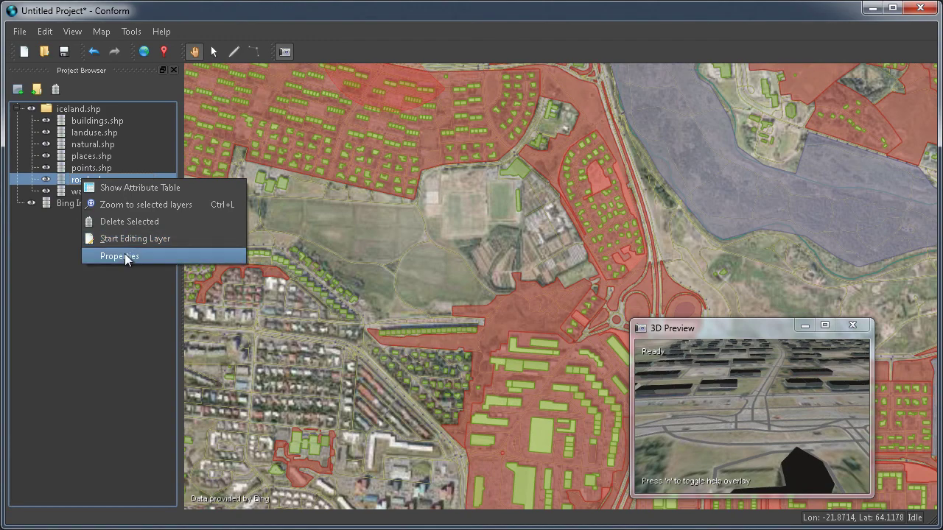
pyautogui.click(124, 253)
pyautogui.click(319, 156)
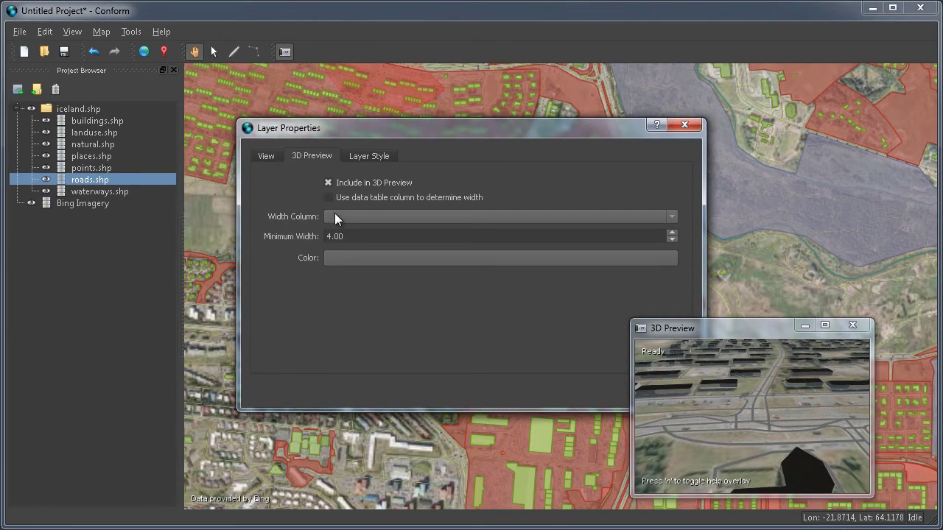
pyautogui.click(344, 257)
pyautogui.click(468, 246)
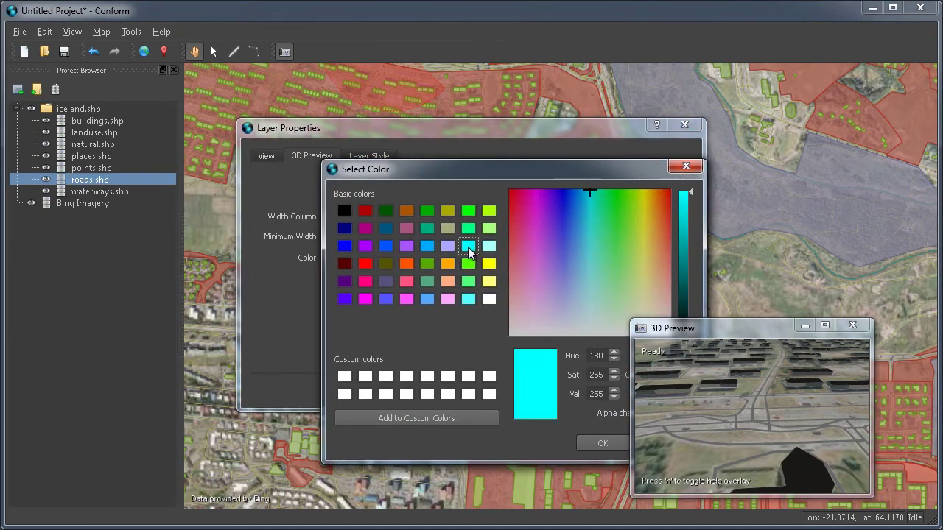
pyautogui.click(600, 443)
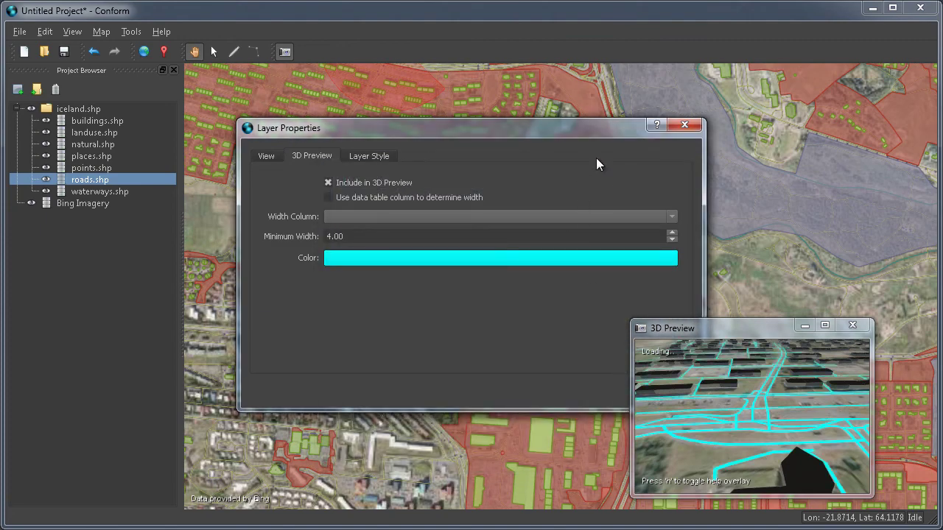
pyautogui.click(684, 127)
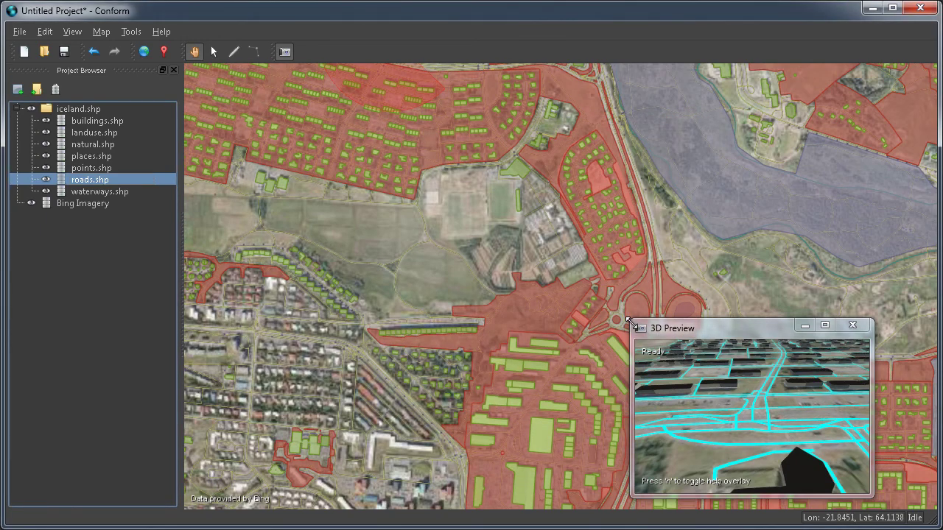
pyautogui.moveTo(631, 323); pyautogui.dragTo(653, 336)
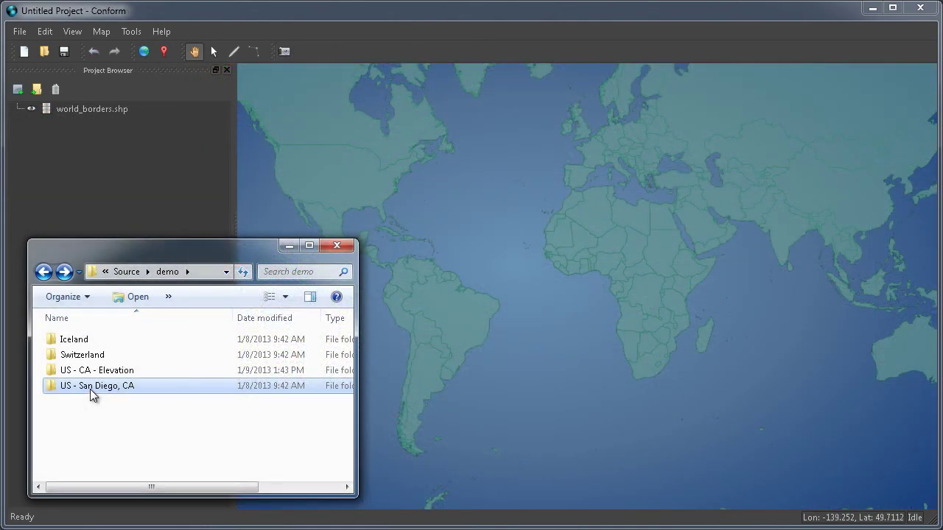
# Add the US - San Diego, CA folder to the project and zoom the map to its extent
pyautogui.moveTo(90, 389); pyautogui.dragTo(107, 195)
pyautogui.rightClick(104, 112)
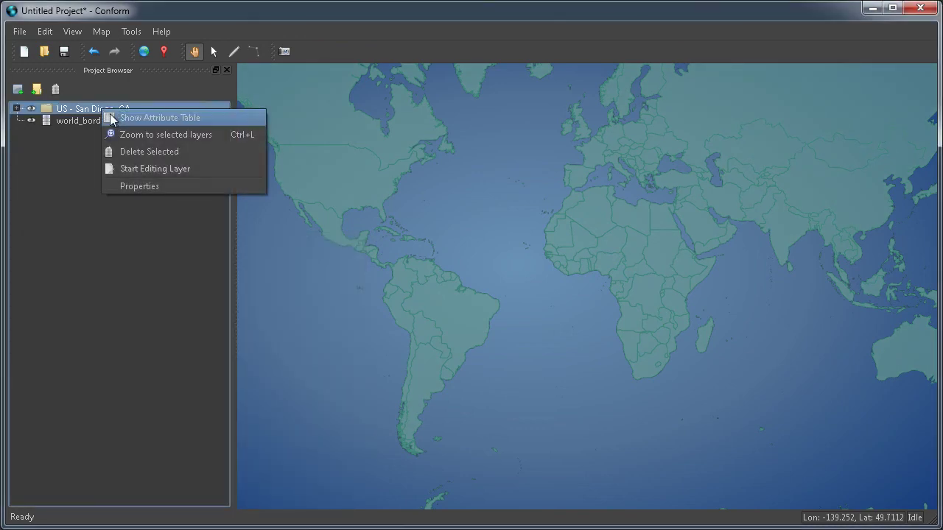
pyautogui.click(125, 137)
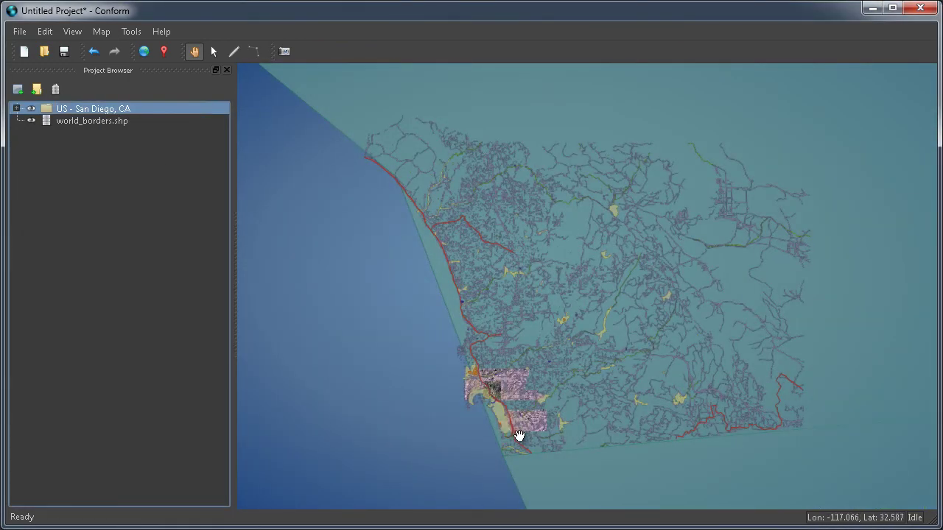
# Show a 3D preview at the downtown San Diego blocks and shrink the preview window
pyautogui.scroll(4, 498, 411)
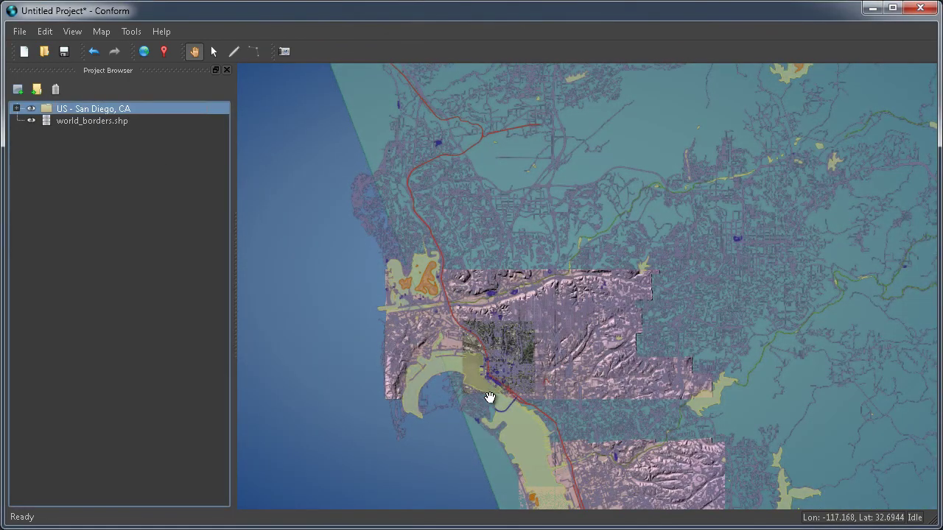
pyautogui.scroll(6, 494, 370)
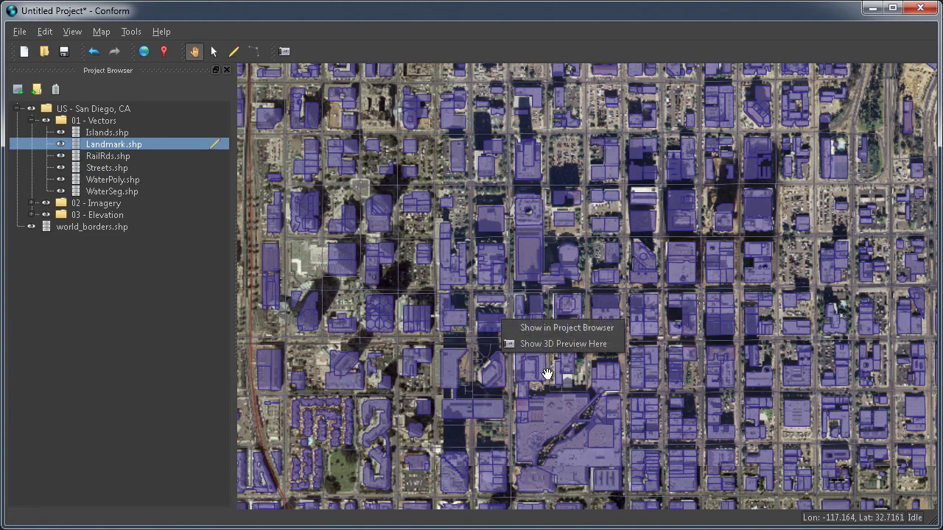
pyautogui.click(563, 344)
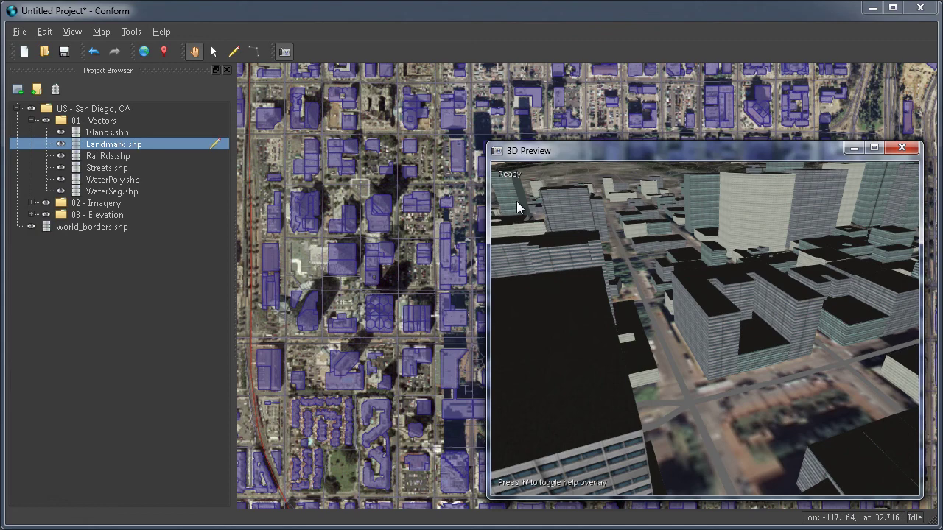
pyautogui.moveTo(486, 140); pyautogui.dragTo(616, 284)
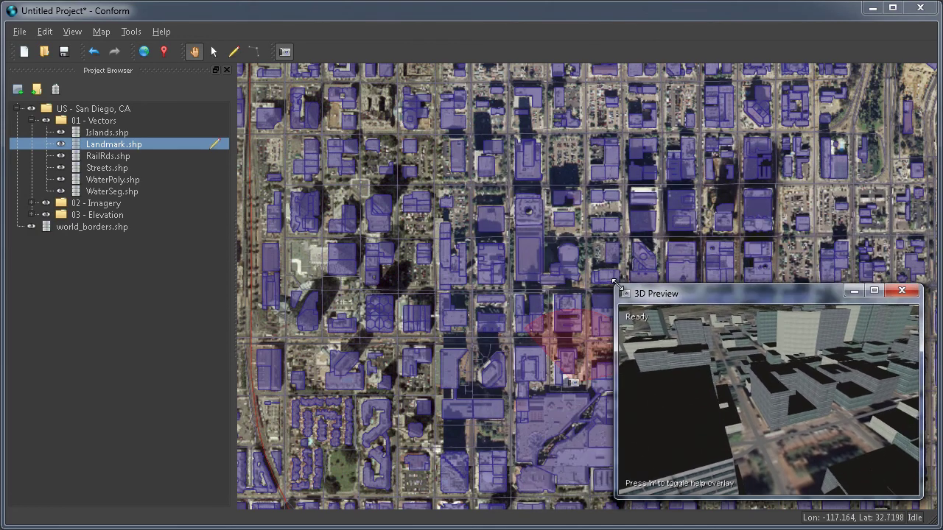
# Open the Landmark.shp attribute table, select the building beside the preview camera area, and show only its record
pyautogui.rightClick(111, 147)
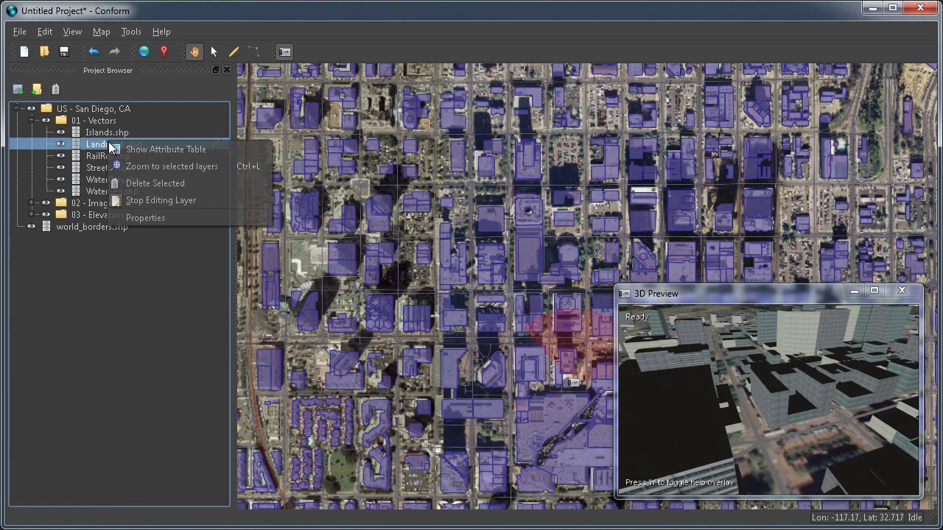
pyautogui.click(147, 150)
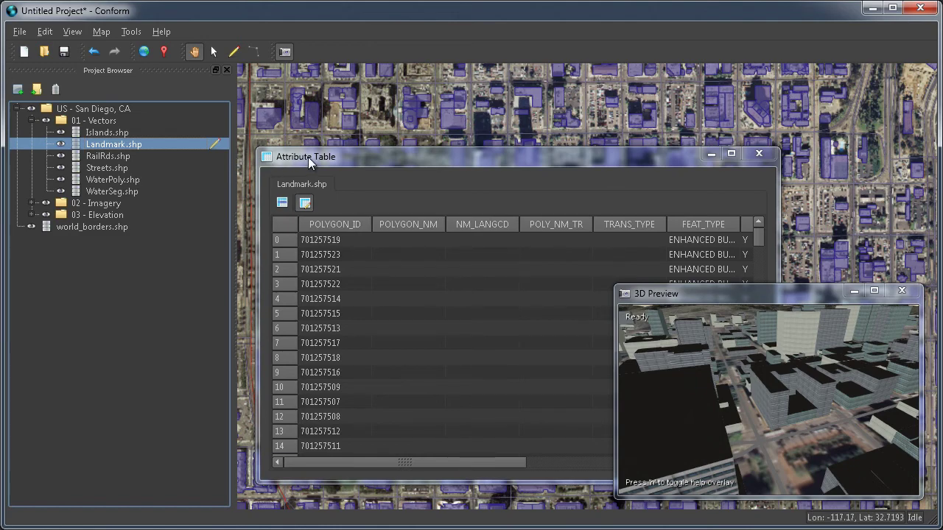
pyautogui.moveTo(308, 162); pyautogui.dragTo(5, 179)
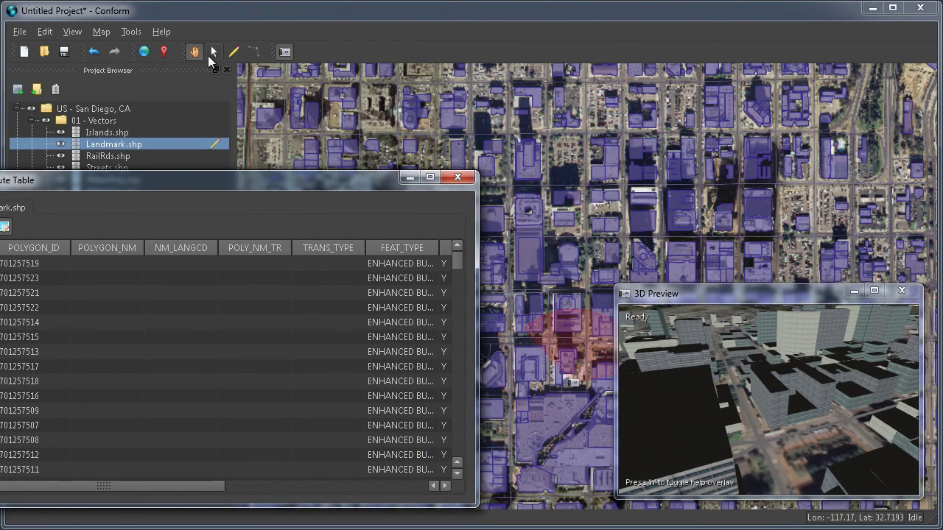
pyautogui.click(209, 56)
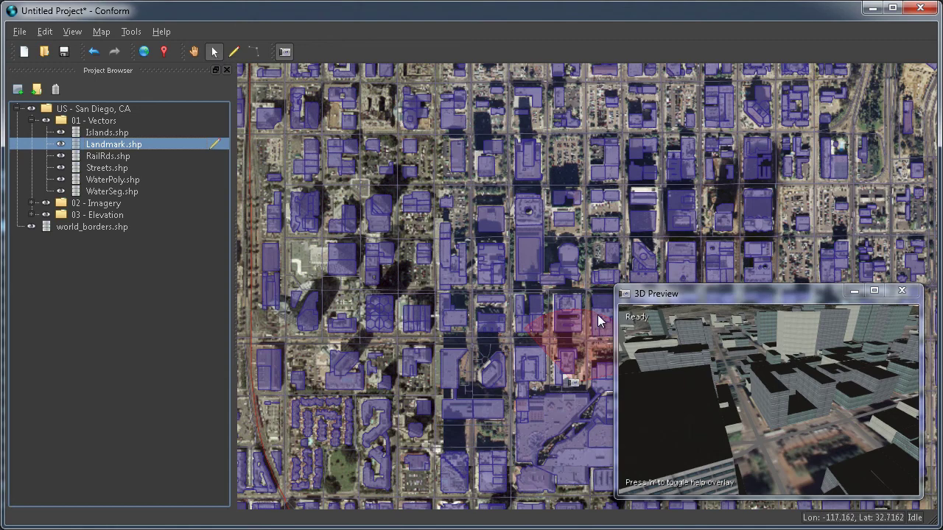
pyautogui.moveTo(2, 182); pyautogui.dragTo(111, 134)
pyautogui.click(99, 182)
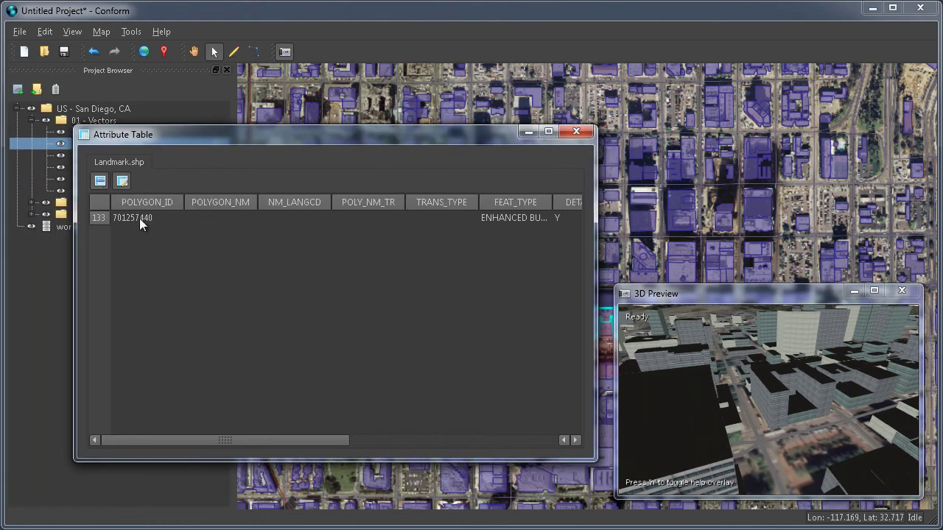
# Set the selected building's HEIGHT attribute to 80 and check the building in the 3D preview
pyautogui.moveTo(255, 438); pyautogui.dragTo(464, 441)
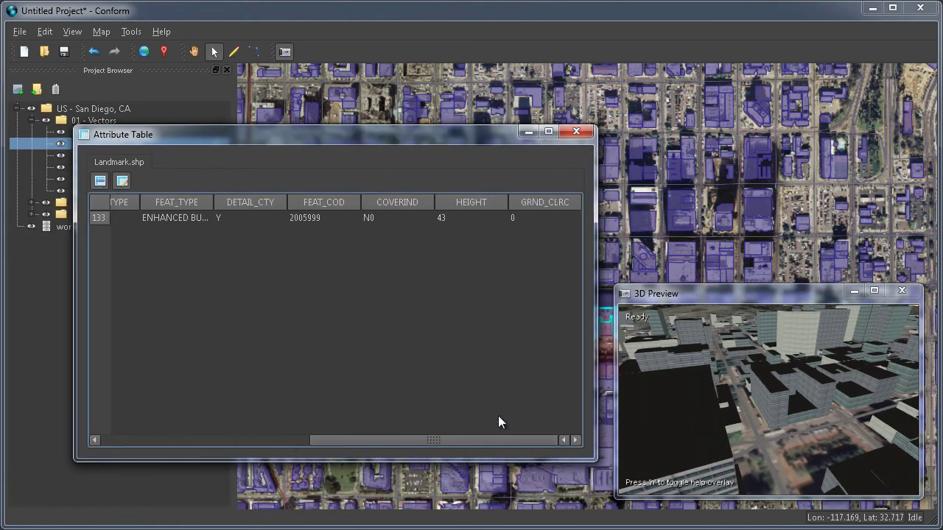
pyautogui.doubleClick(461, 220)
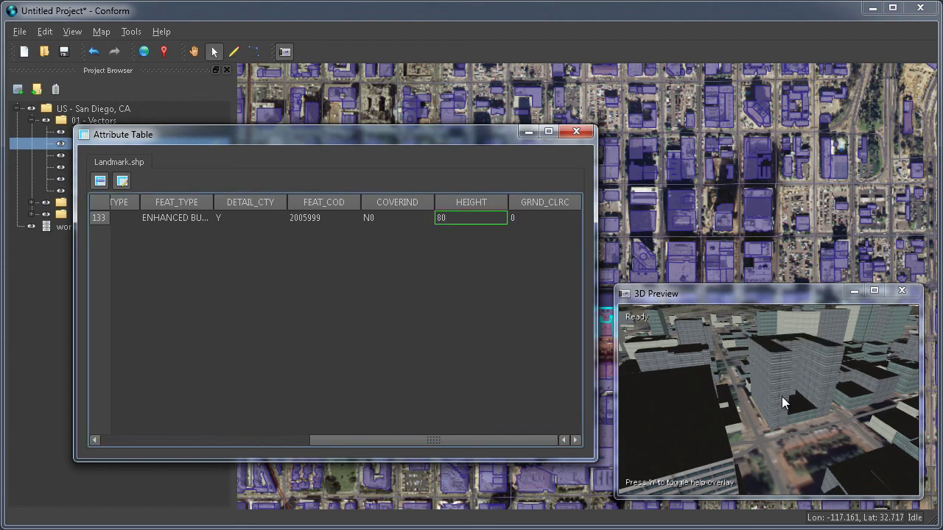
pyautogui.moveTo(782, 397)
pyautogui.mouseDown(button='middle')
pyautogui.moveTo(773, 365)
pyautogui.moveTo(782, 391)
pyautogui.mouseUp(button='middle')
pyautogui.click(456, 218)
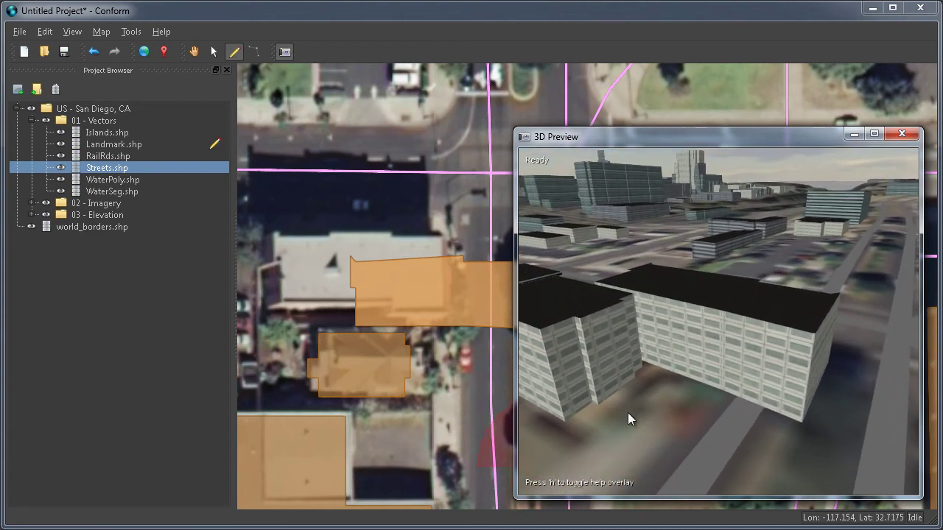
# Move the long Landmark.shp building footprint northwest so that it lines up with its rooftop in the imagery
pyautogui.click(428, 302)
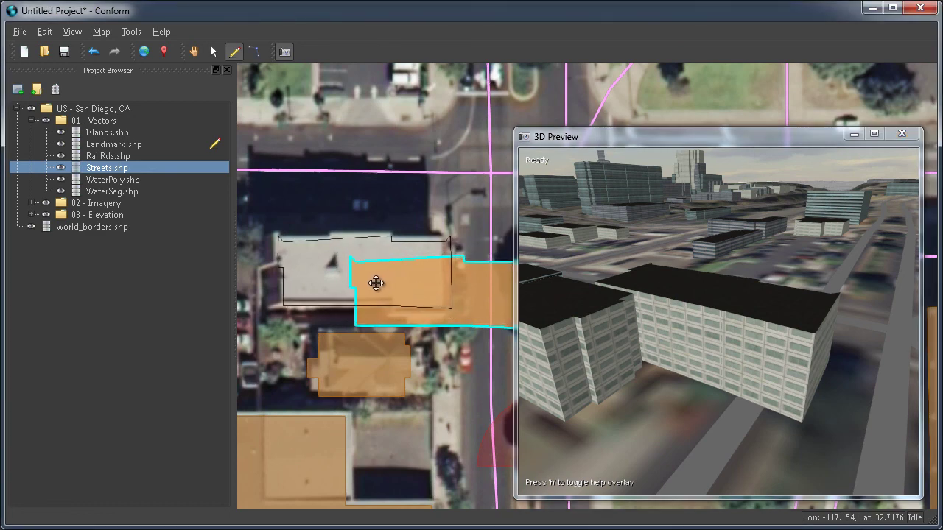
pyautogui.moveTo(376, 280); pyautogui.dragTo(375, 278)
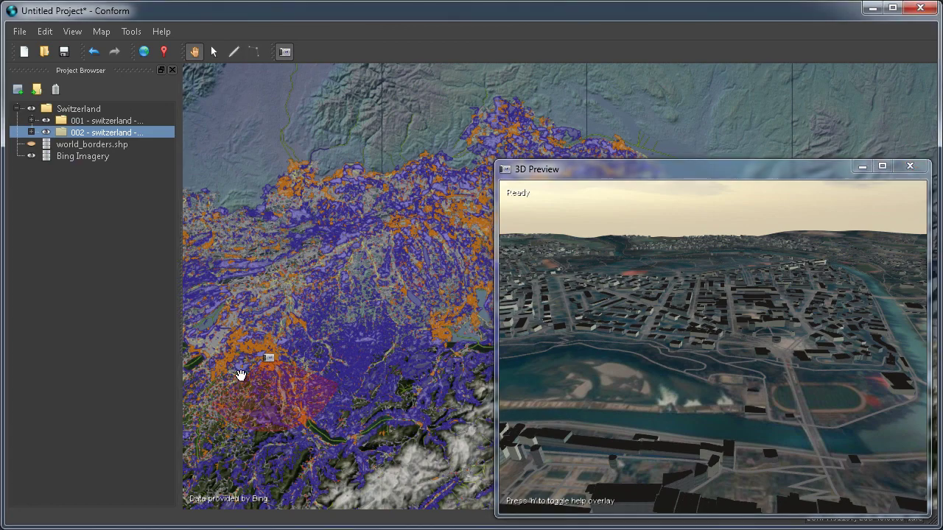
# Examine the Switzerland vector data around the preview camera at the river bend, and fly across the city's buildings in the 3D preview
pyautogui.scroll(3, 250, 374)
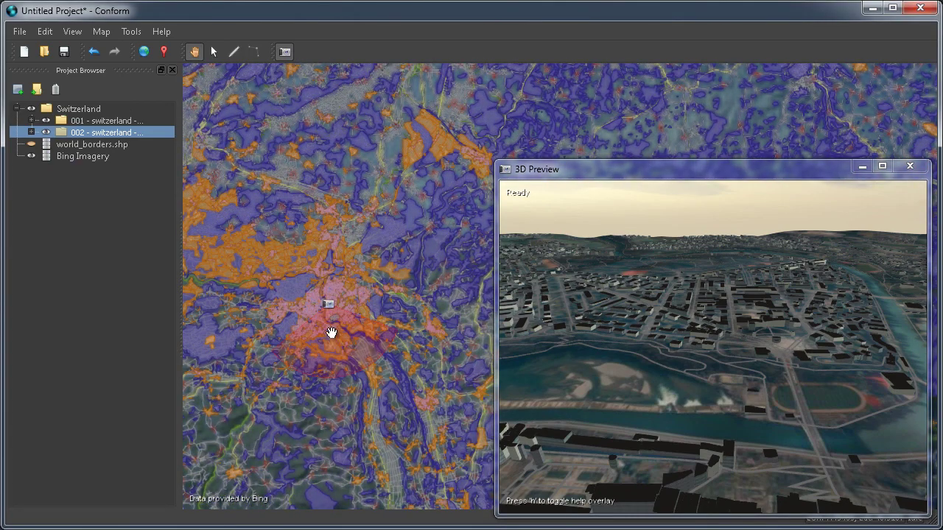
pyautogui.scroll(4, 331, 333)
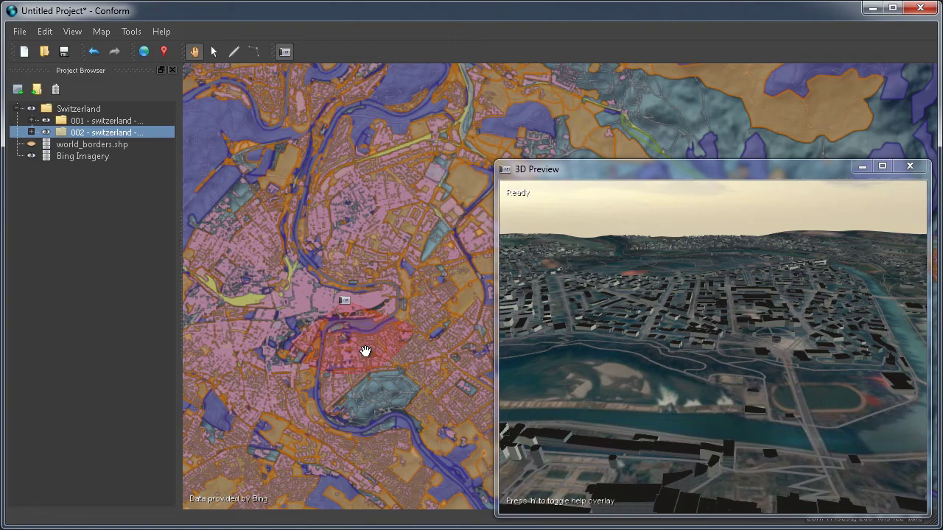
pyautogui.scroll(3, 365, 350)
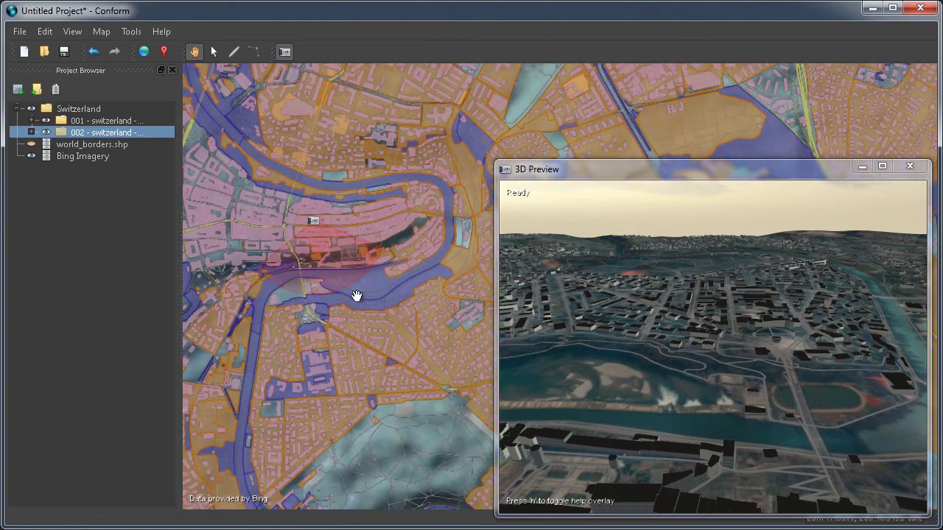
pyautogui.moveTo(671, 404); pyautogui.dragTo(604, 360)
pyautogui.press('w')
pyautogui.press('w')
pyautogui.press('w')
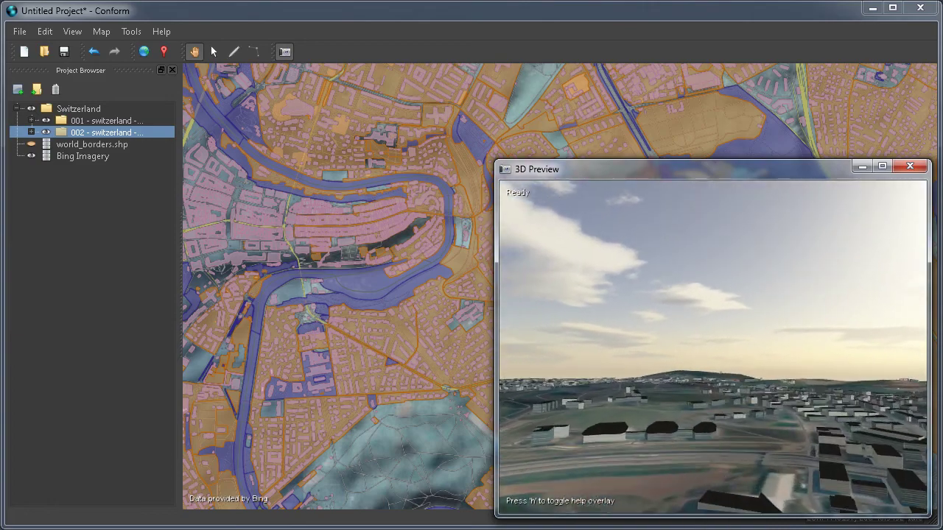
pyautogui.press('w')
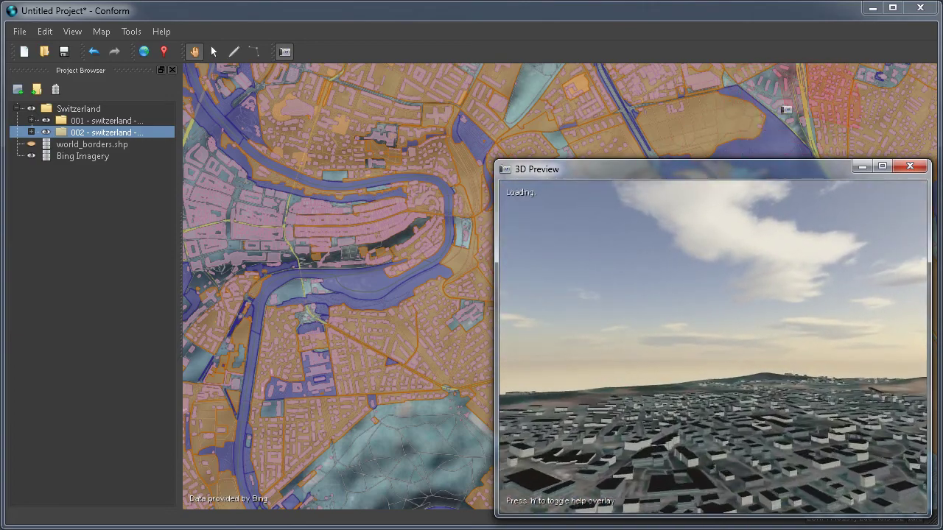
pyautogui.press('w')
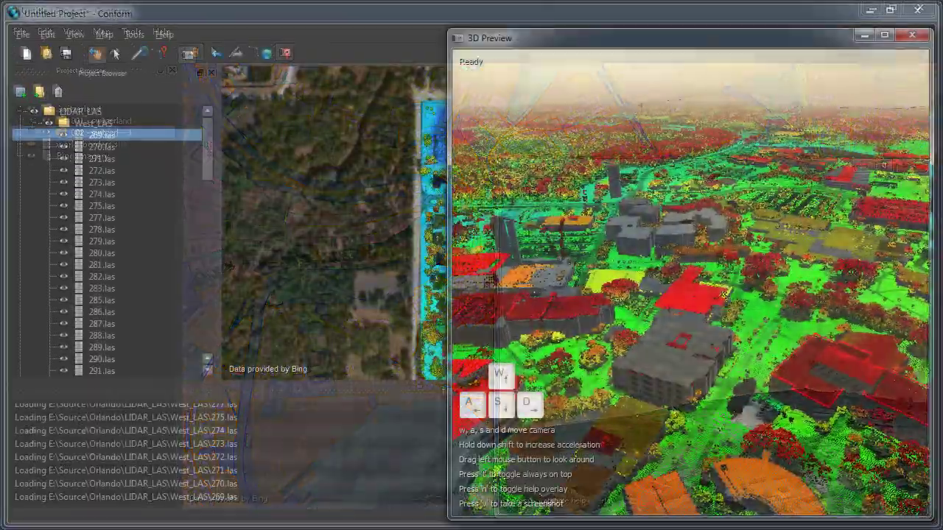
# Fly over the LIDAR_LAS point cloud in the 3D preview and look around its colored buildings and trees
pyautogui.press('w')
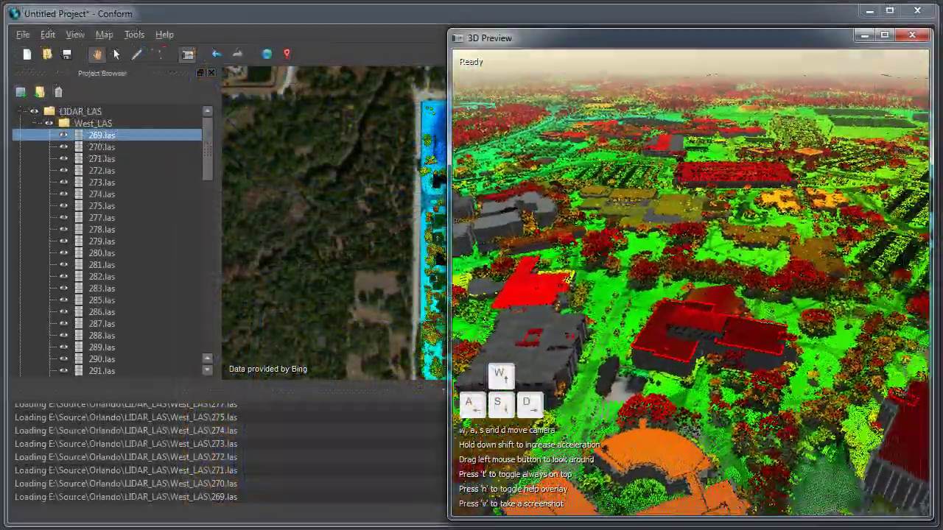
pyautogui.press('a')
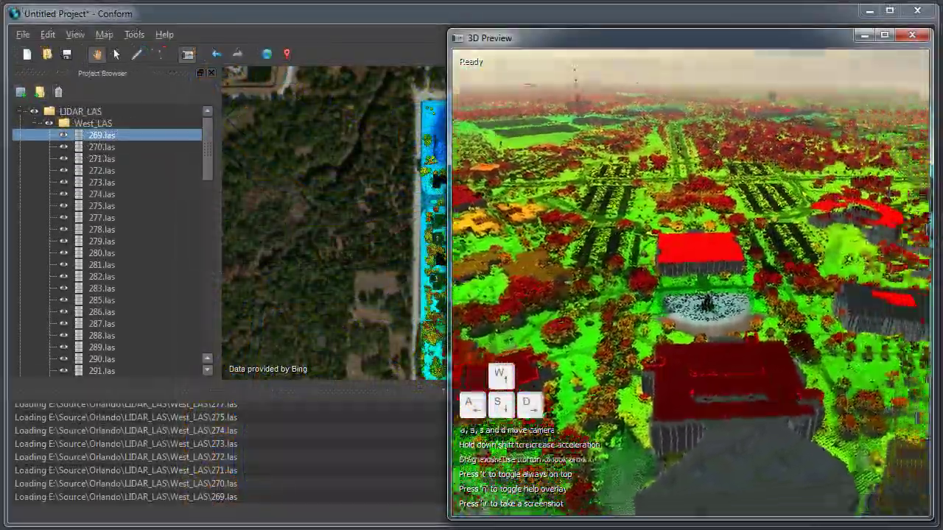
pyautogui.moveTo(633, 283); pyautogui.dragTo(882, 233)
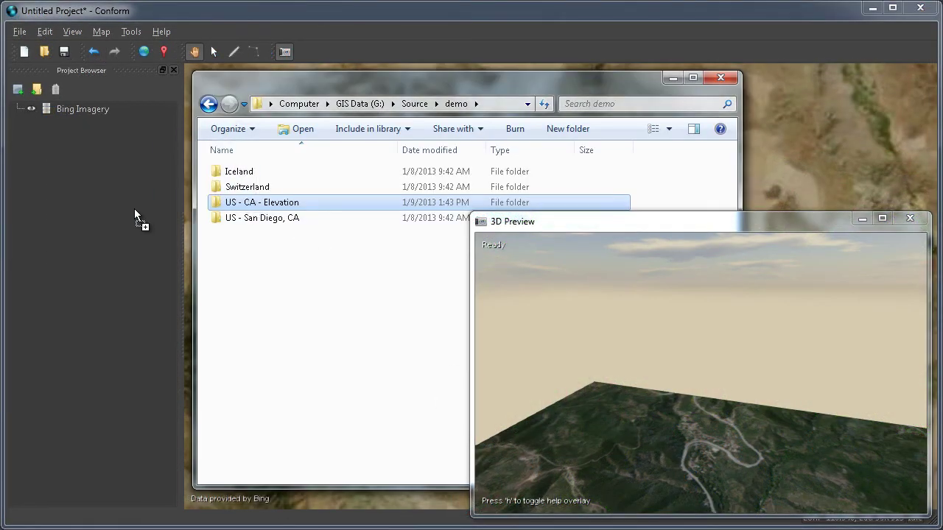
# Add the US - CA - Elevation folder to the project above Bing Imagery and look over the mountain terrain in the 3D preview
pyautogui.moveTo(134, 208); pyautogui.dragTo(134, 208)
pyautogui.click(385, 18)
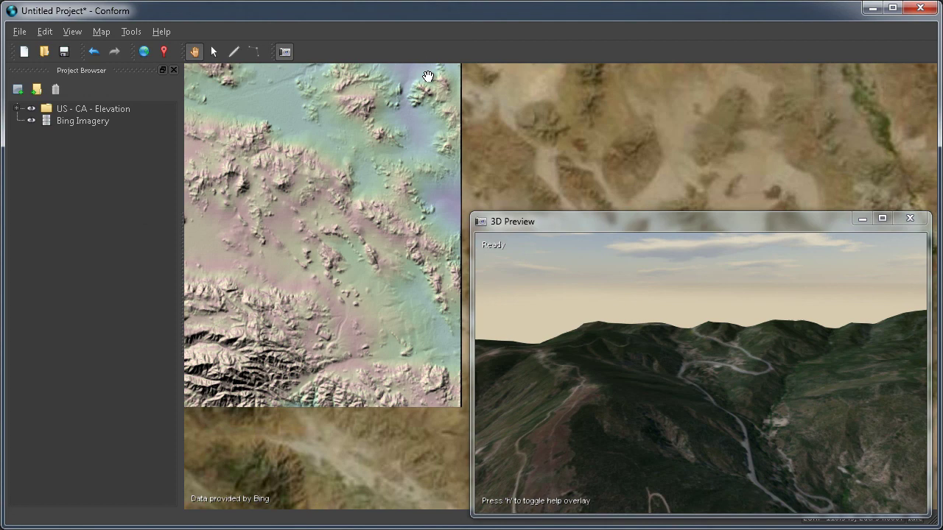
pyautogui.moveTo(700, 373); pyautogui.dragTo(712, 368)
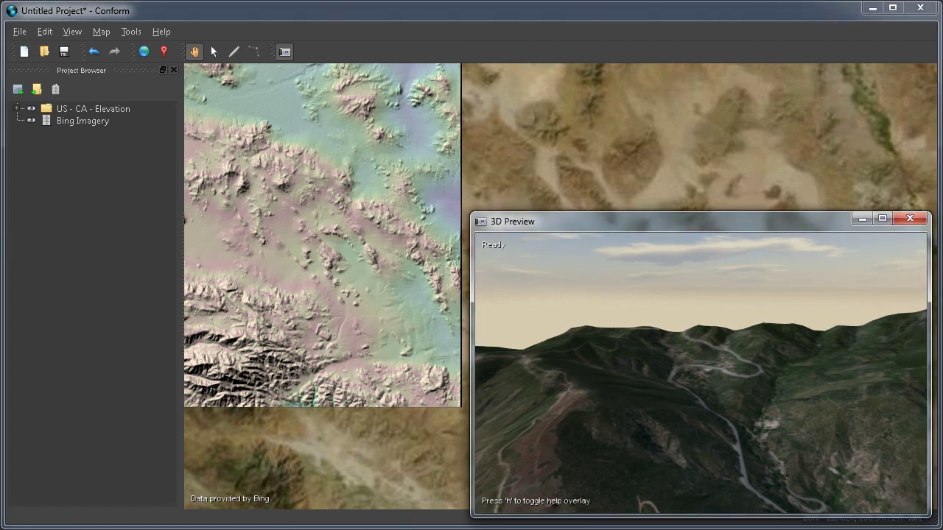